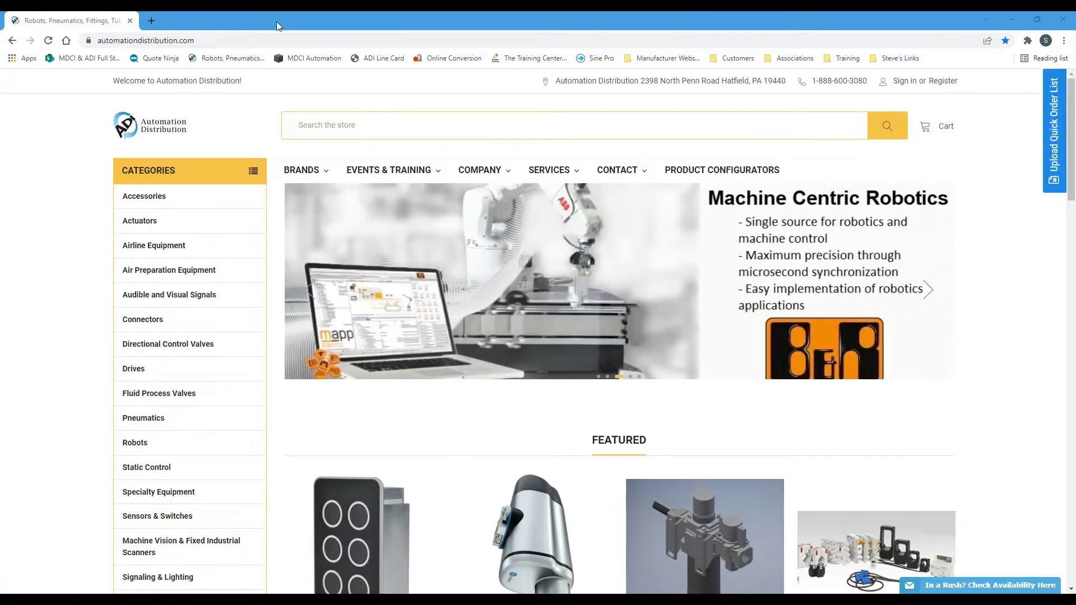
Step: From Automation Distribution's Manufacturing Partners, open the Zebra brand page and its Aurora software download link
mouse_move(310, 177)
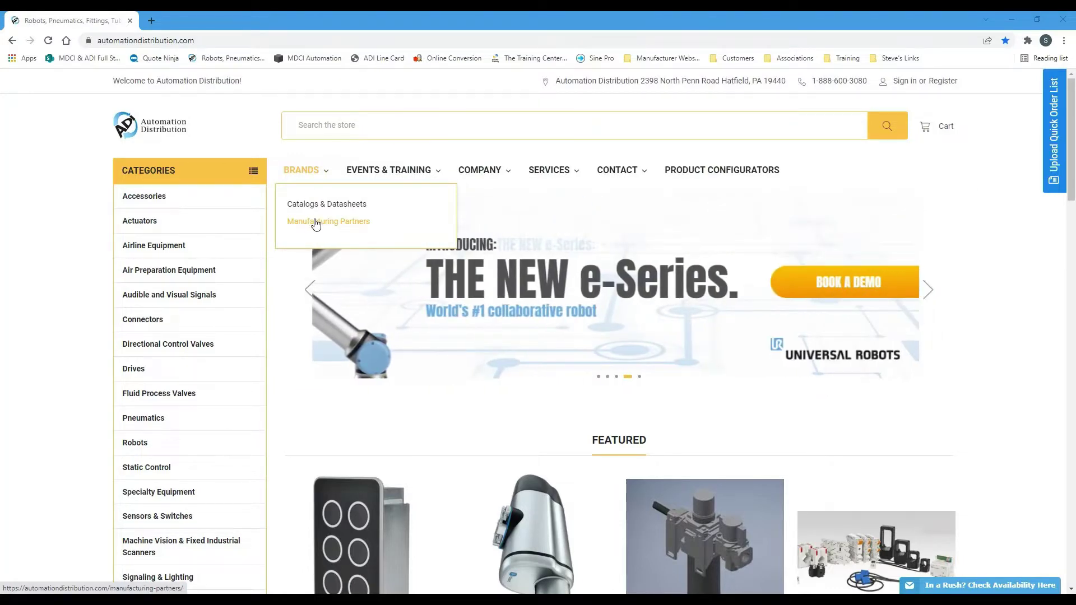
click(316, 224)
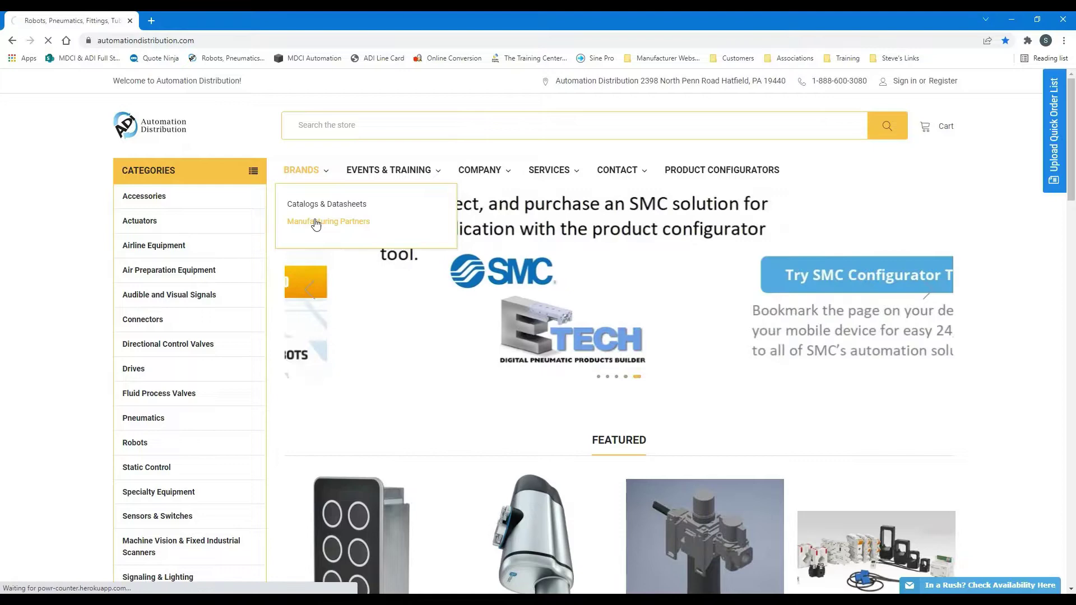
scroll(990, 235, down, 20)
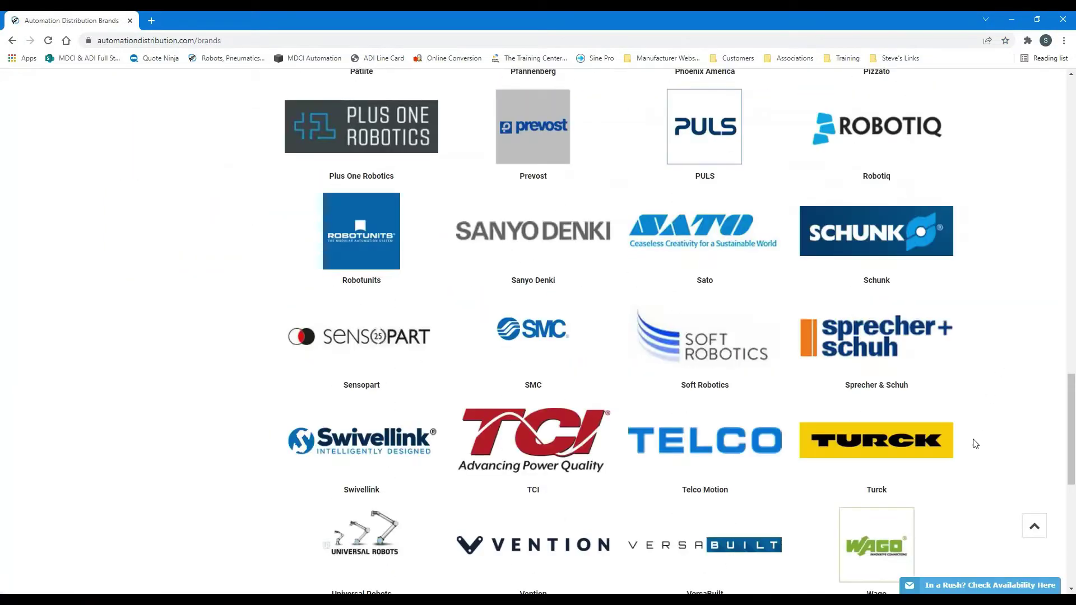
scroll(1033, 389, down, 5)
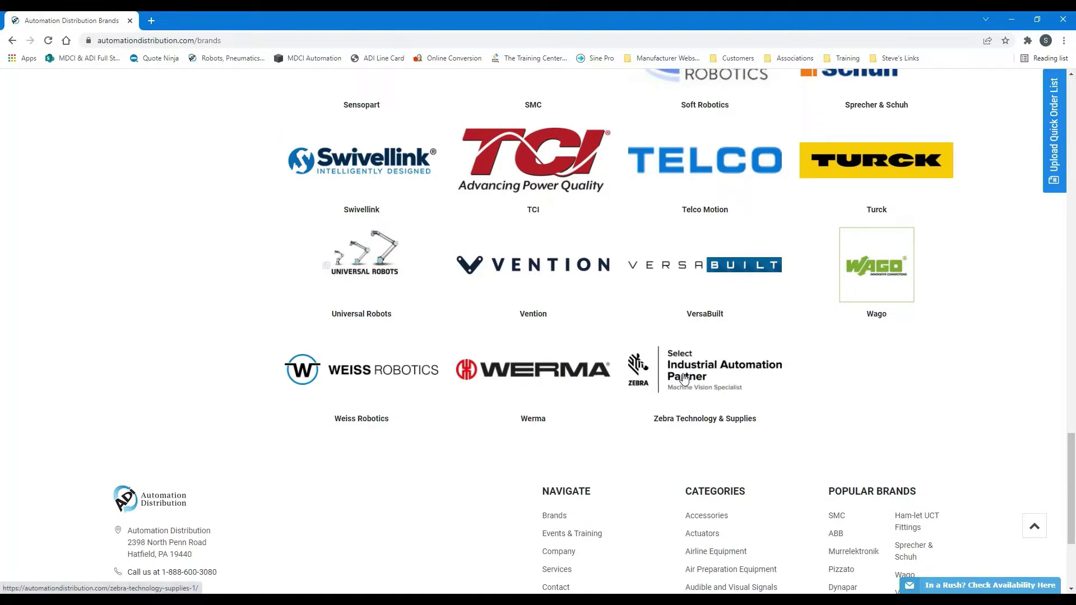
click(684, 379)
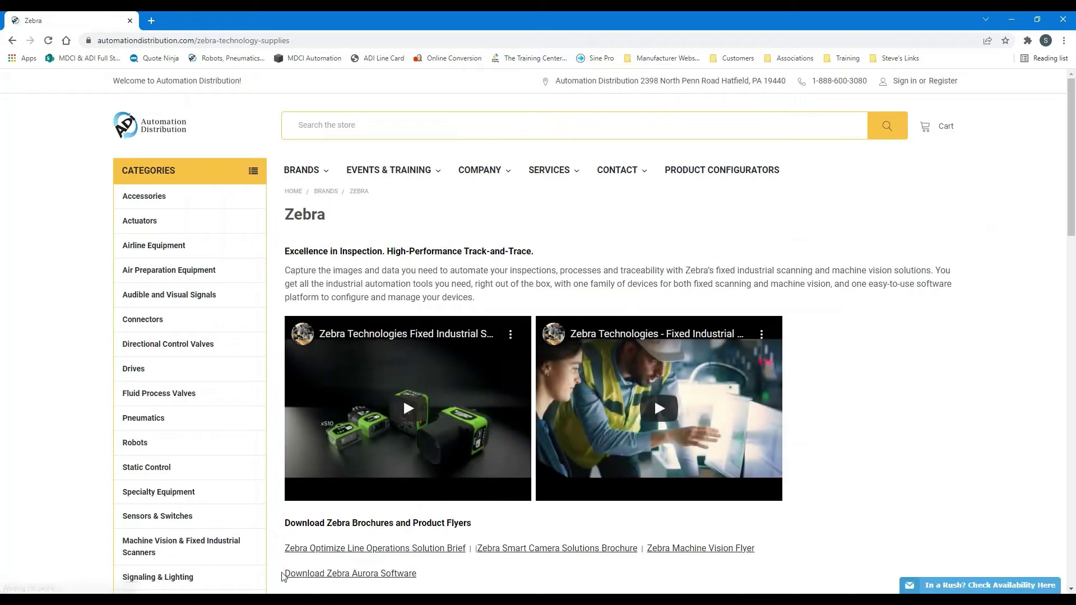
drag(282, 577, 420, 584)
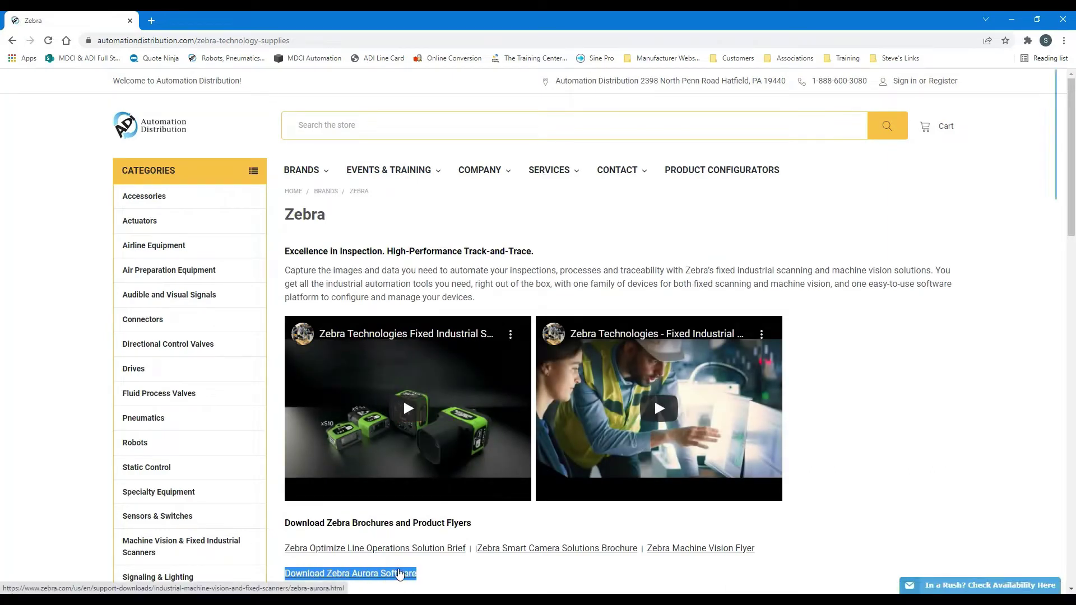
click(398, 573)
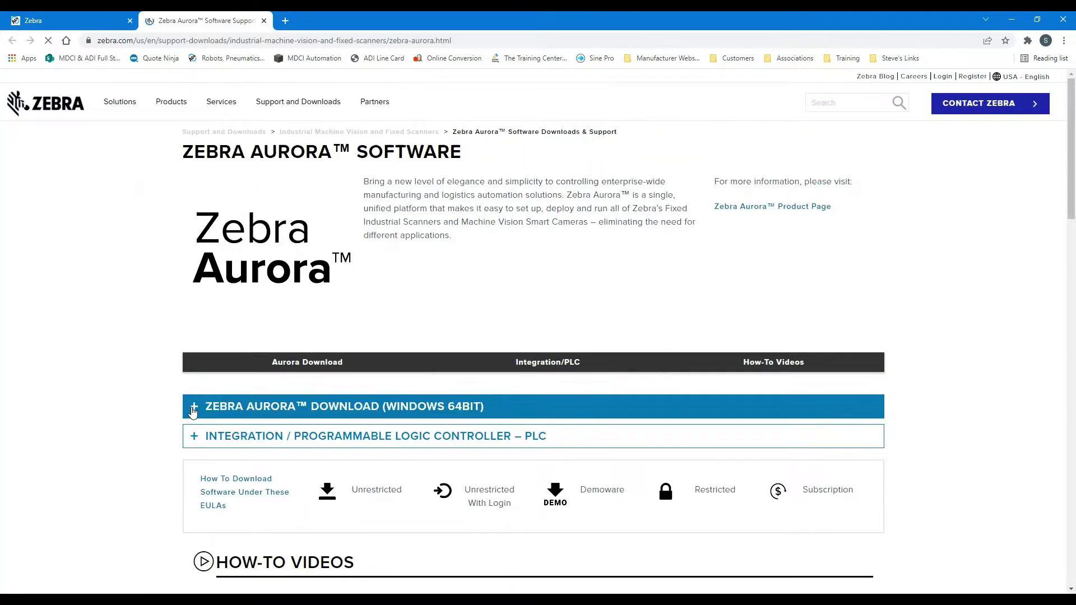
Step: Request the 224 MB Zebra Aurora 1.2 desktop application download for Windows 64-bit
click(193, 407)
scroll(193, 409, down, 5)
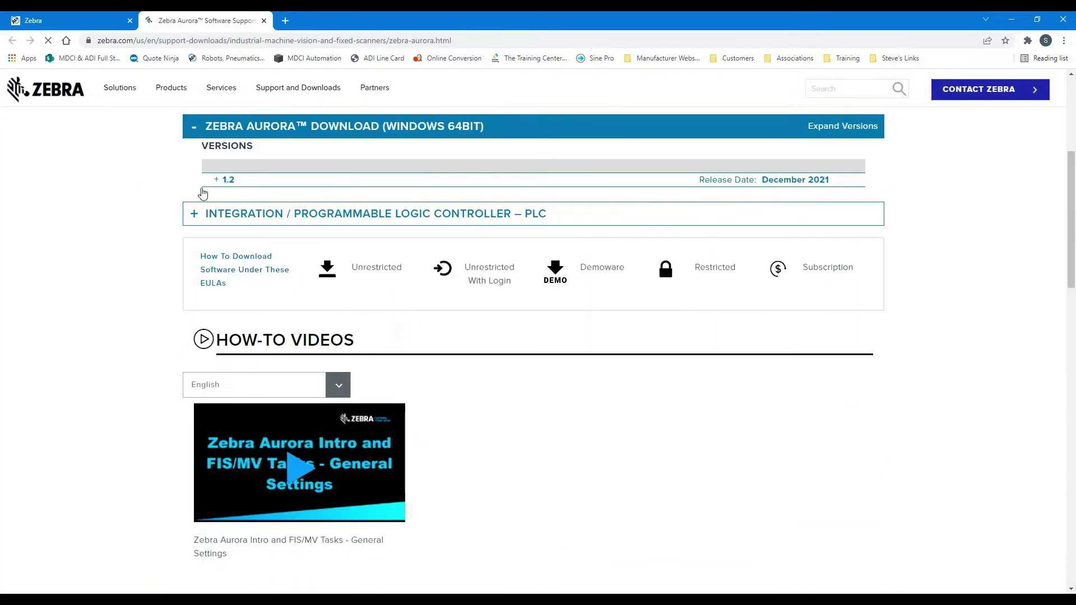
click(218, 179)
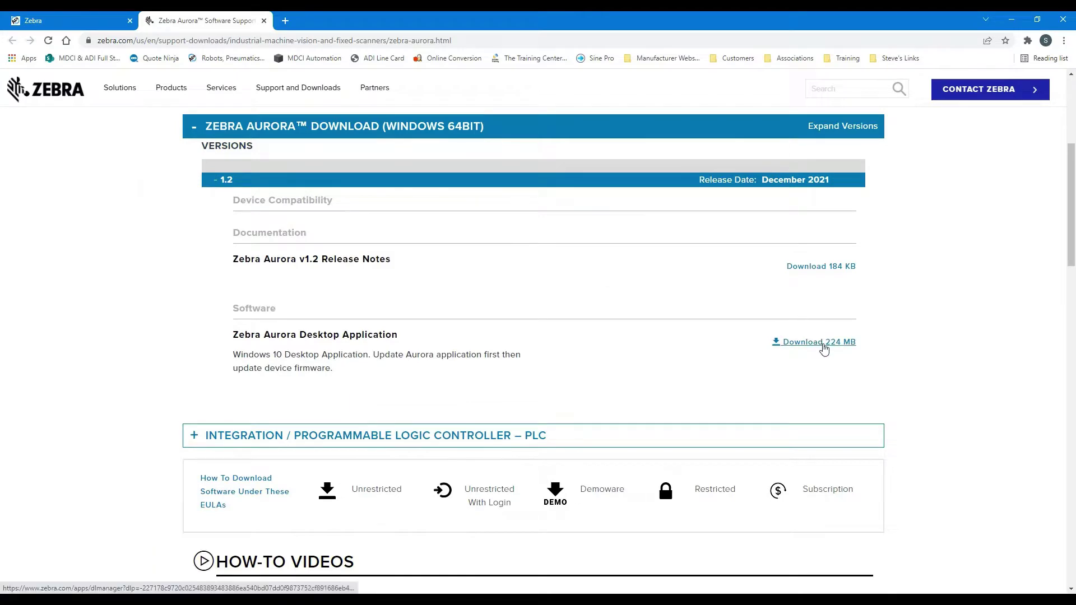
click(824, 348)
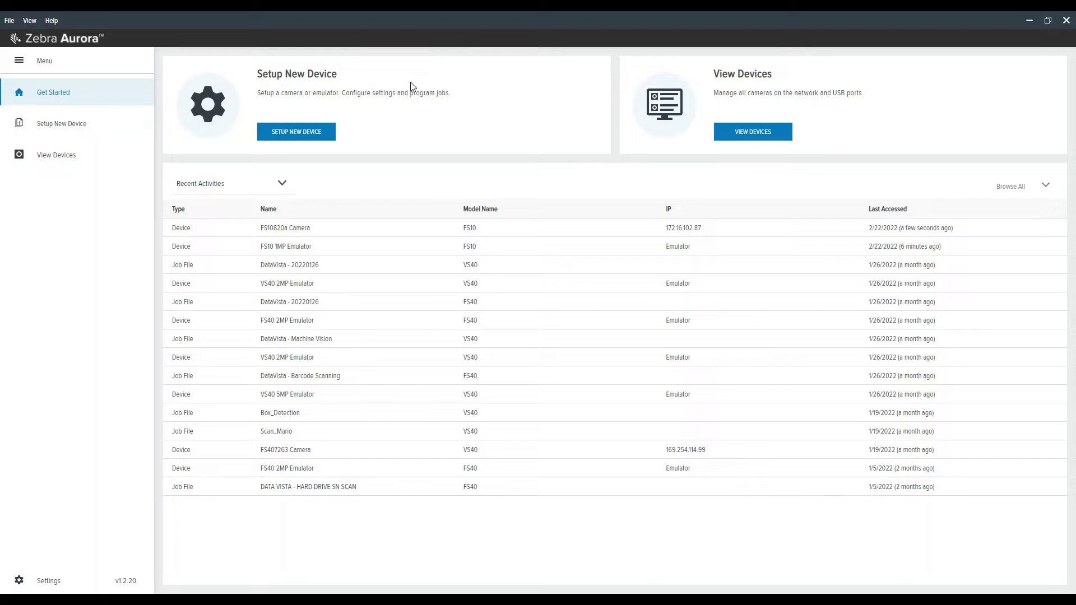
Step: Set up the existing FS10820a (FS10) camera as a new device in Zebra Aurora
click(302, 135)
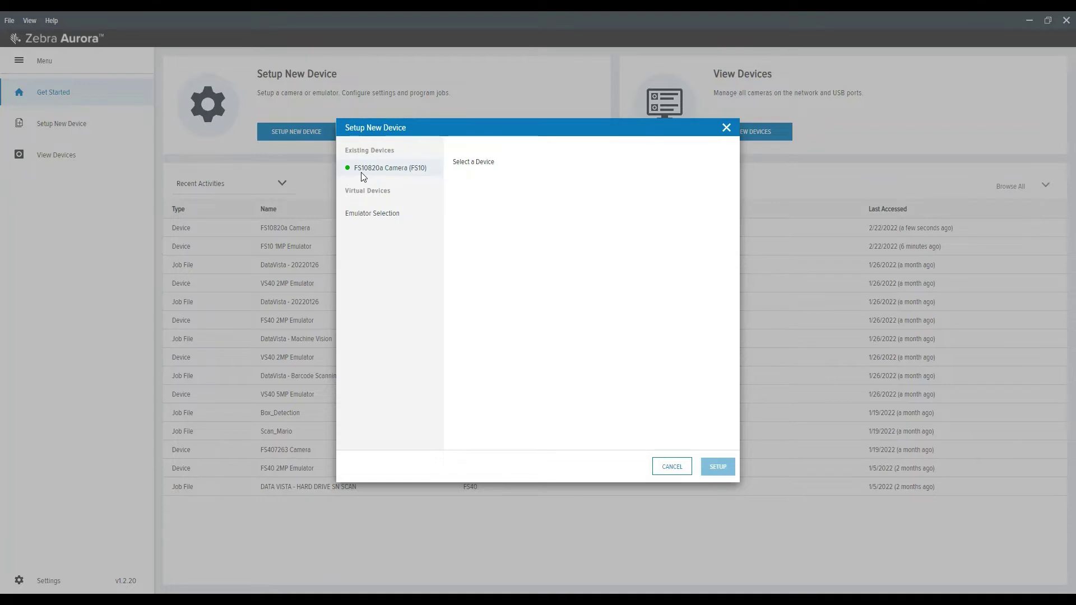
click(391, 173)
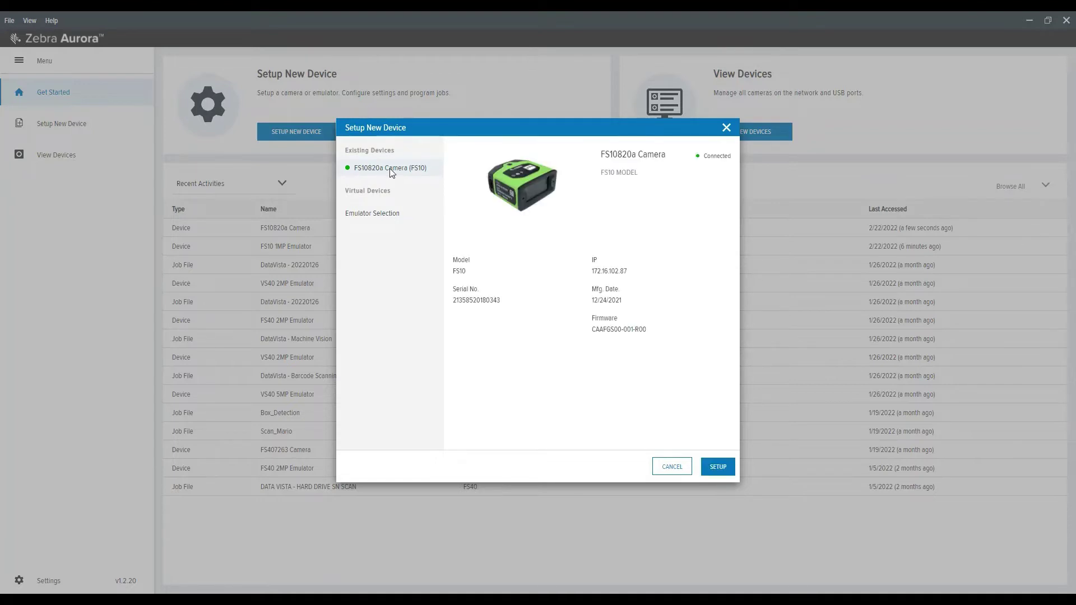
click(722, 473)
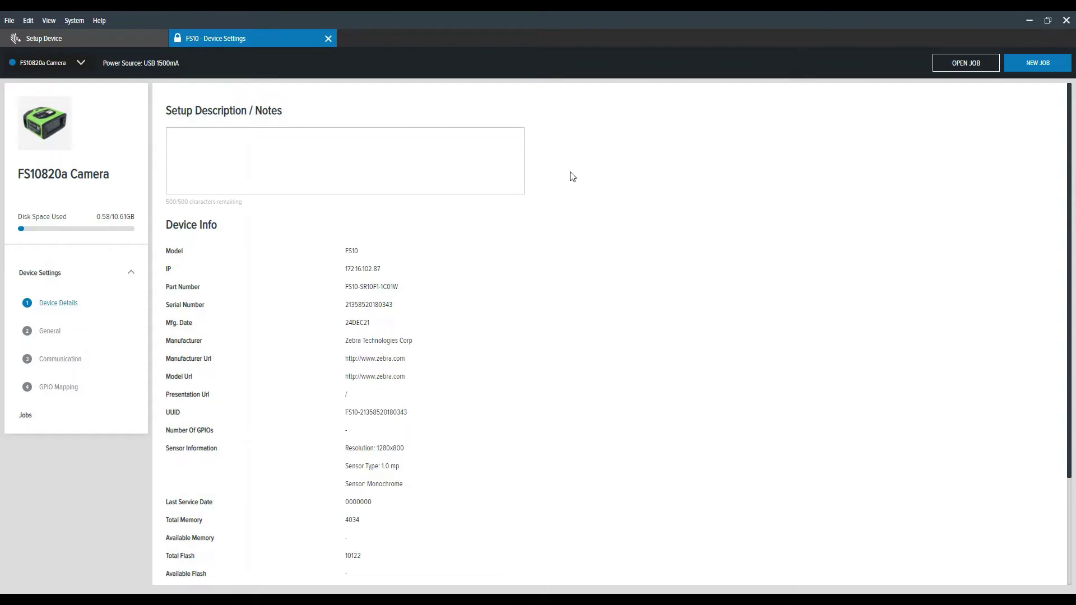
Step: Create a new job named 'Scan Hard Drive' for the FS10 camera
click(1042, 66)
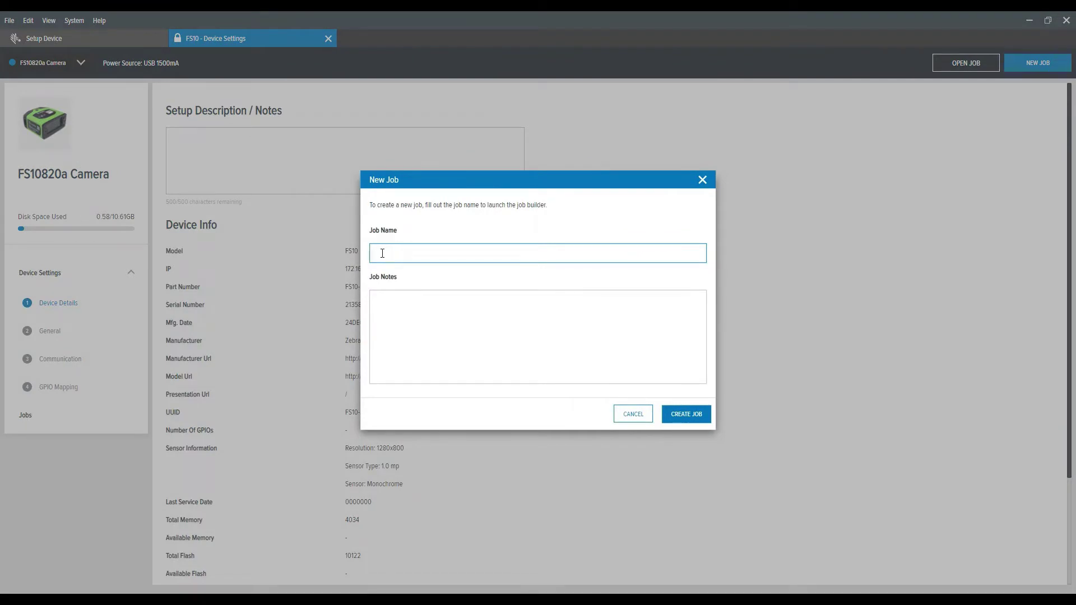
click(394, 300)
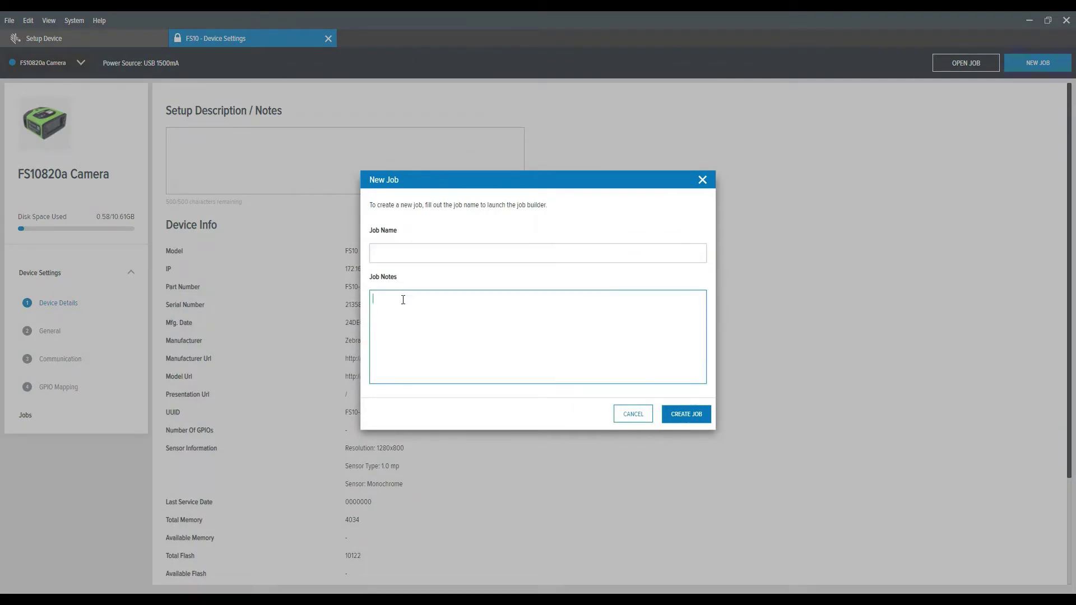
click(395, 251)
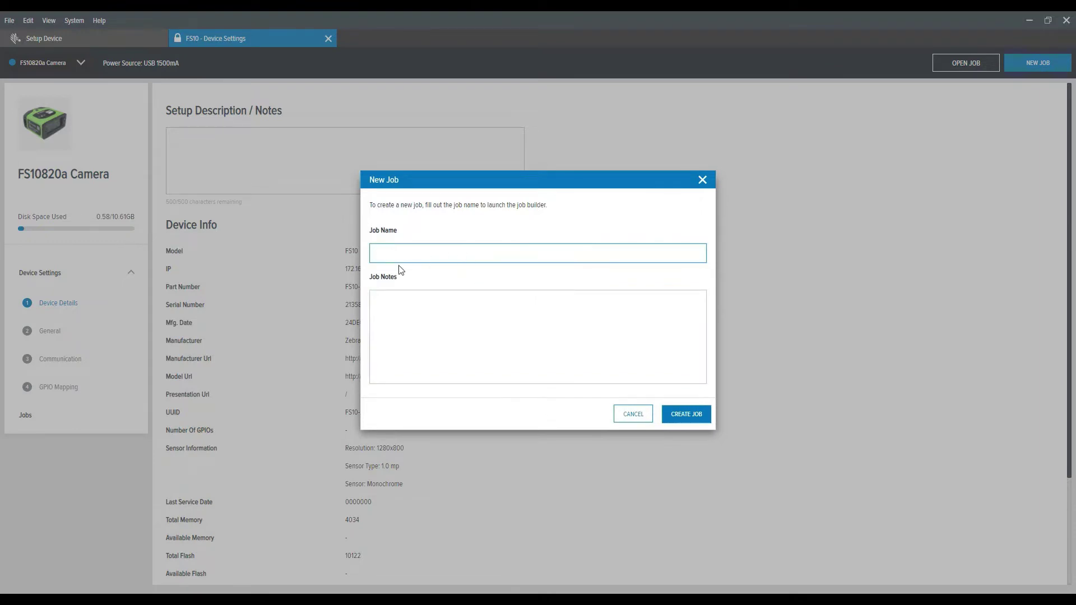
text(Scan Hard Drive)
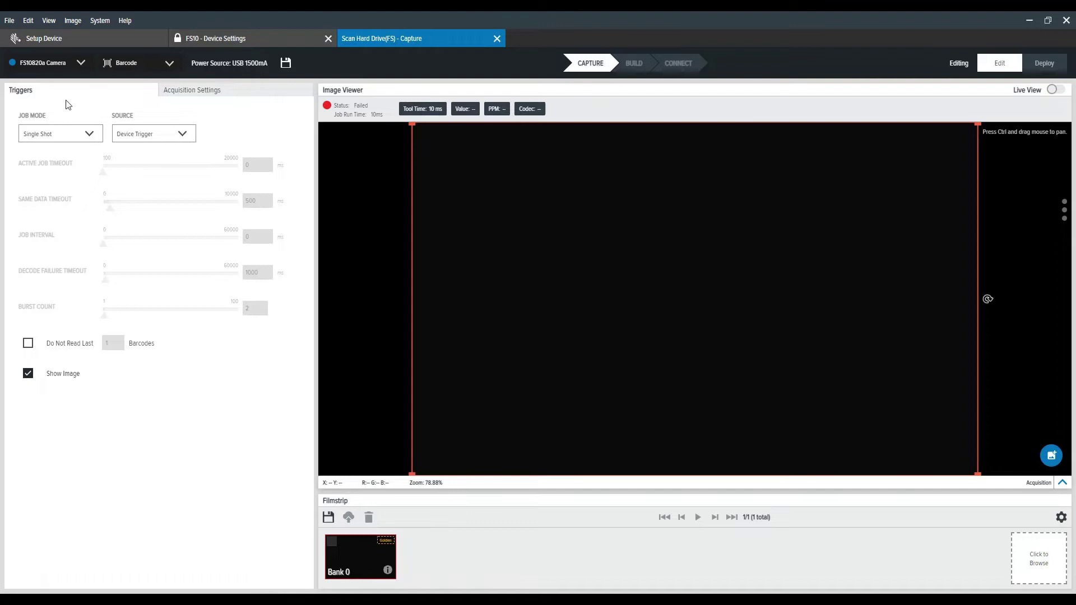
Step: Set the job mode to Continuous and display the Acquisition Settings
click(90, 136)
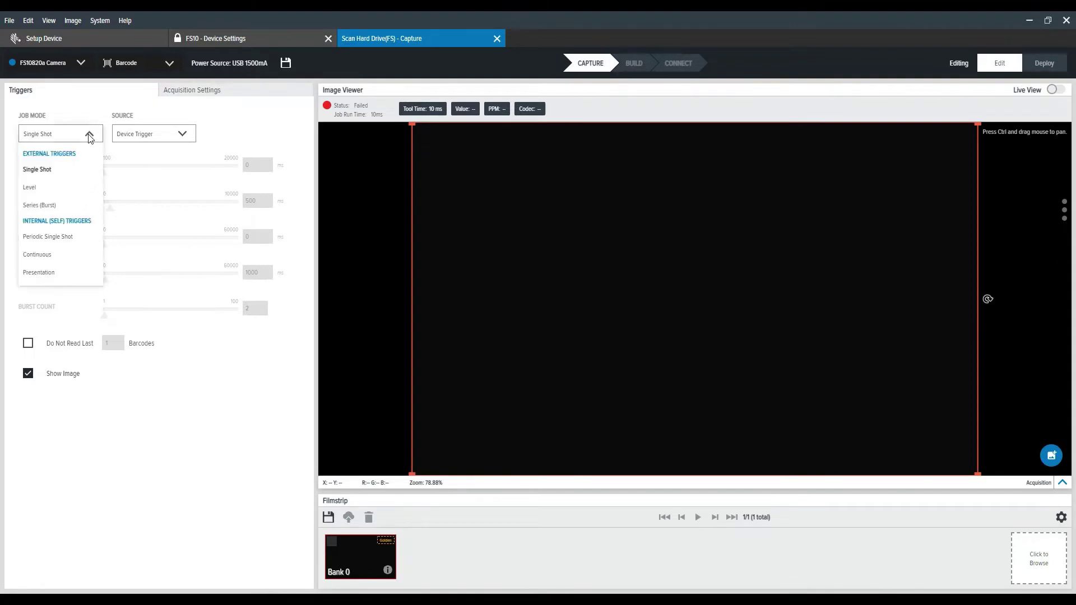
click(45, 261)
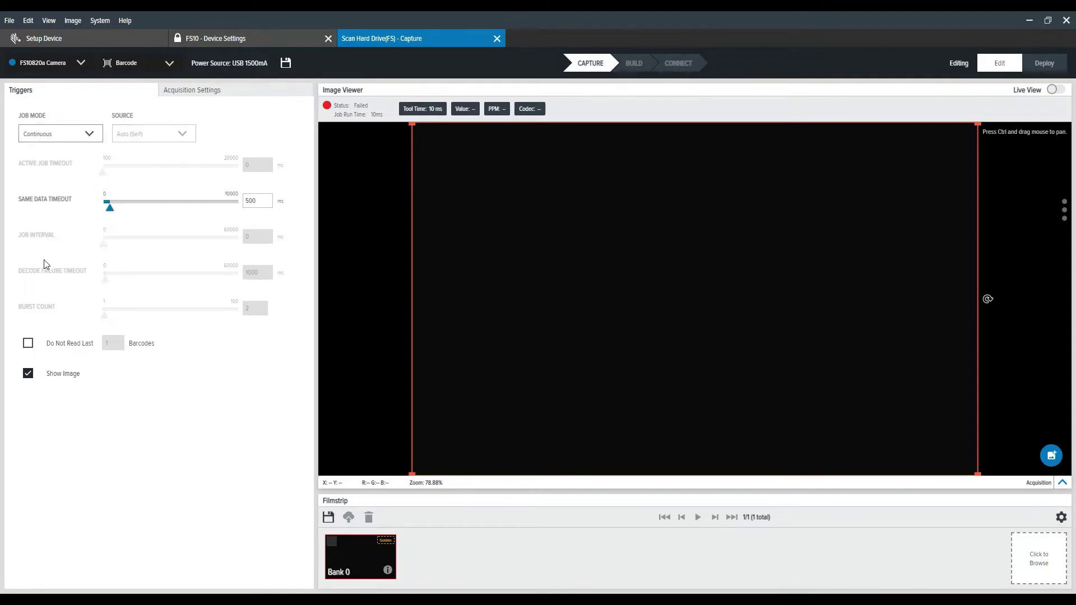
click(194, 89)
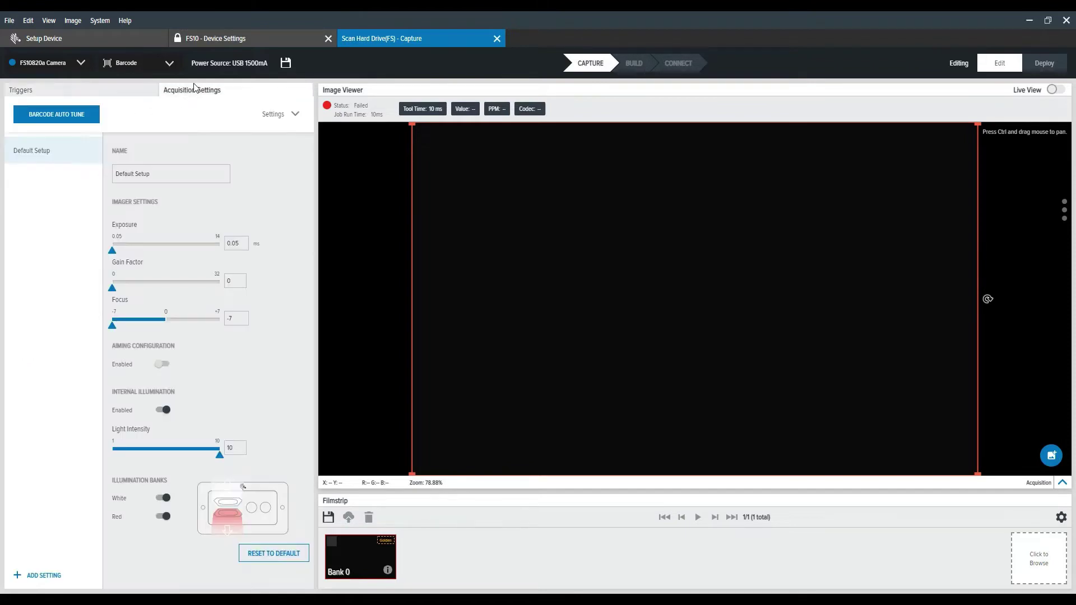
Step: Turn on Live View and run Barcode Auto Tune, giving exposure 5.84 ms and focus -2.6367
click(1059, 92)
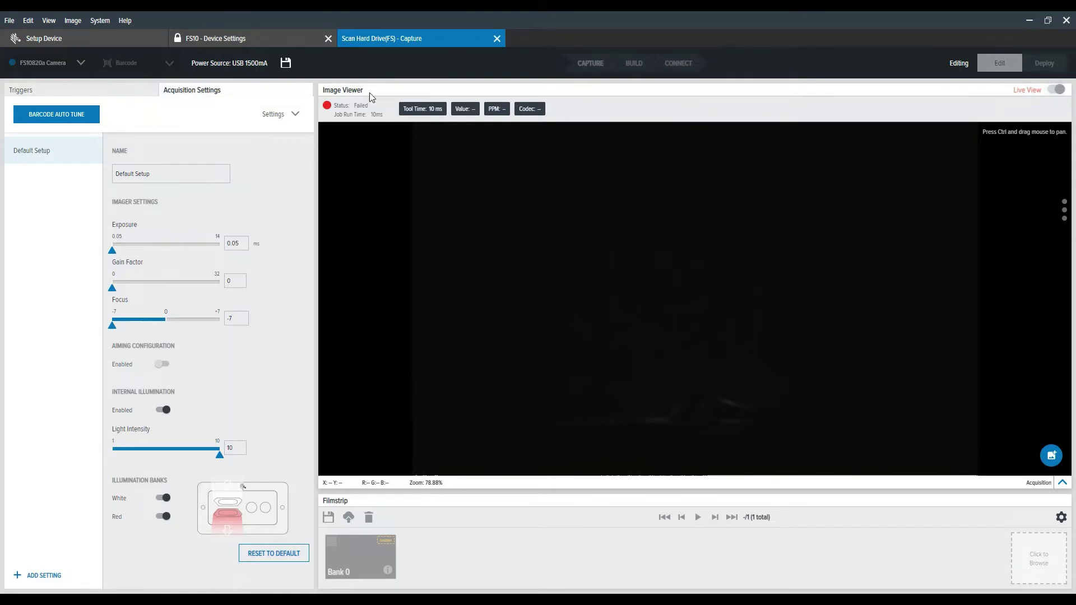
click(62, 116)
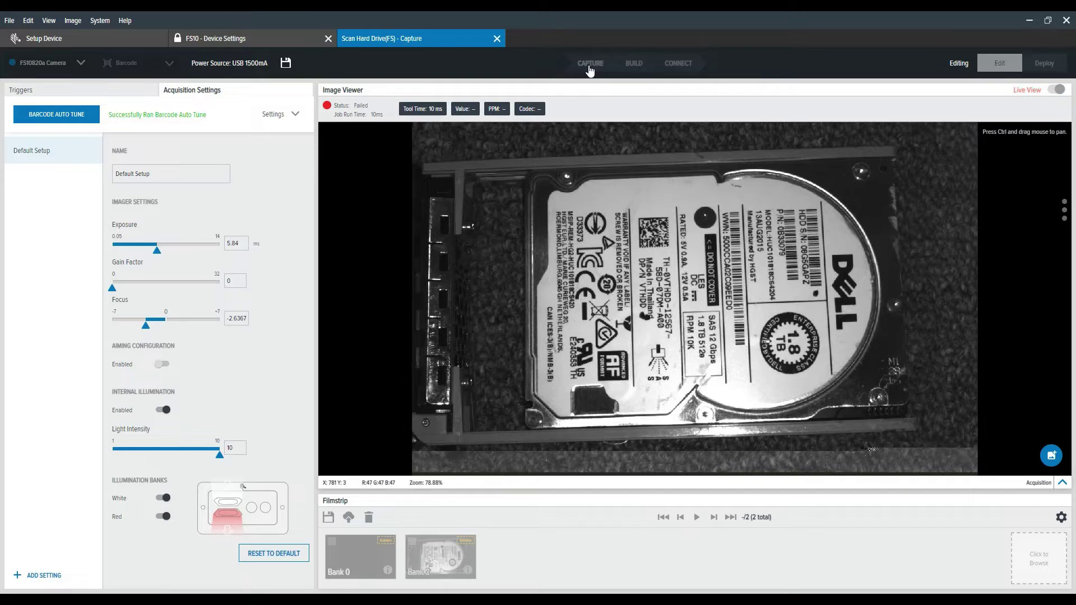
Step: Turn off Live View and capture a new hard-drive image that decodes its Code 128 barcode
click(1057, 90)
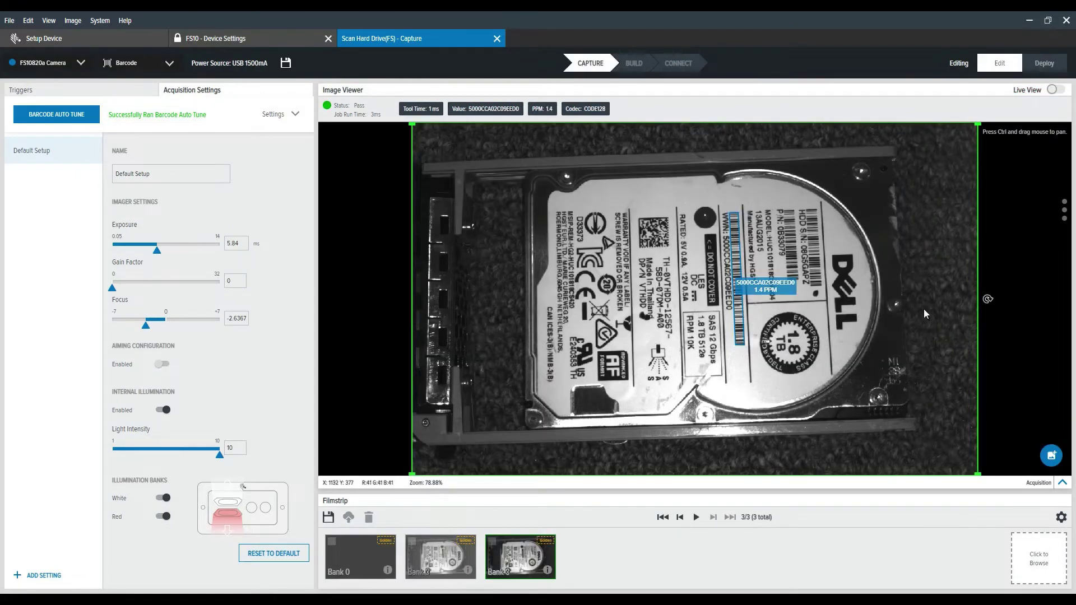
click(1051, 456)
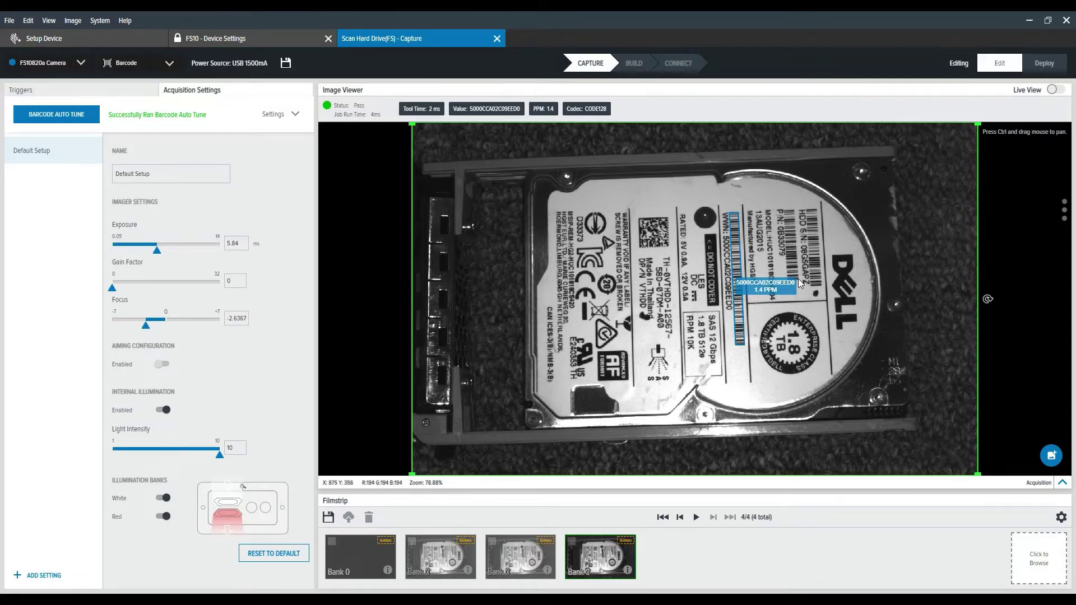
Step: Switch to the job's Build step and show the barcode tool's symbology list
click(632, 67)
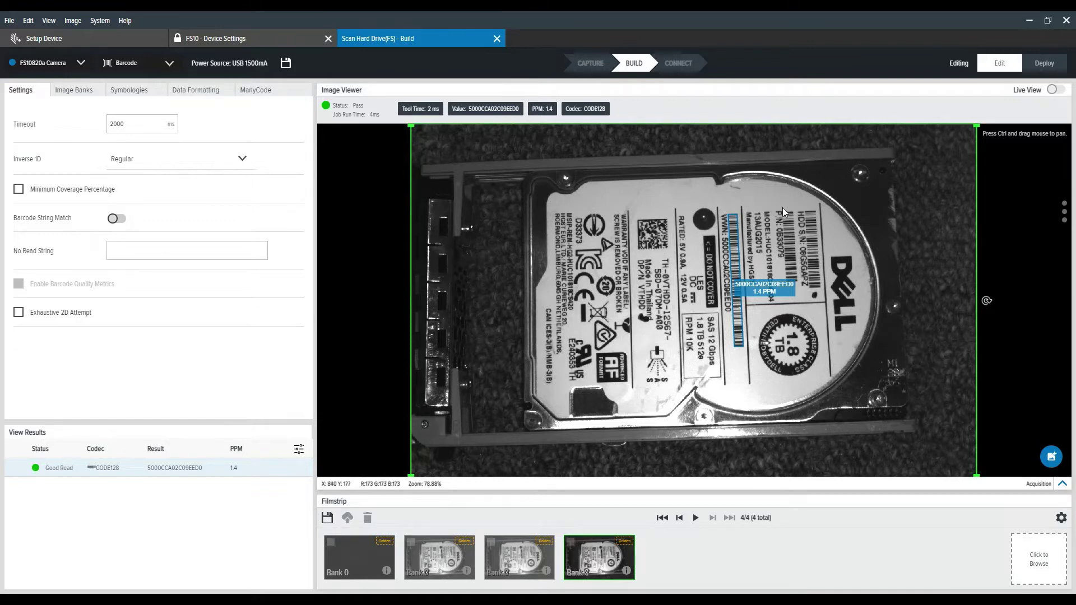
click(70, 92)
Step: Enable all symbologies and turn ManyCode on to decode every barcode in the image
click(144, 91)
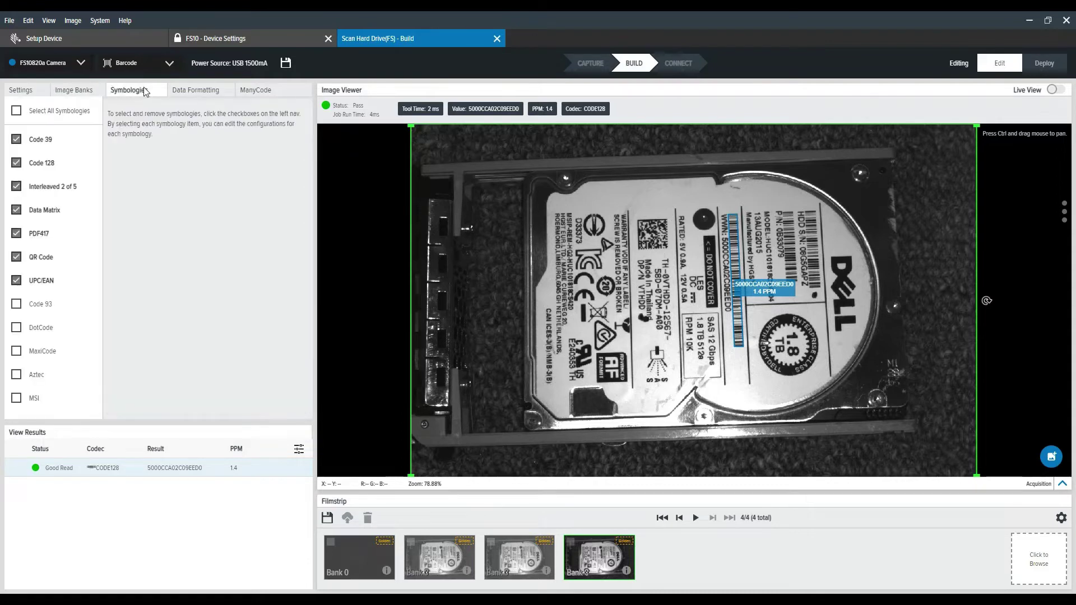
click(18, 114)
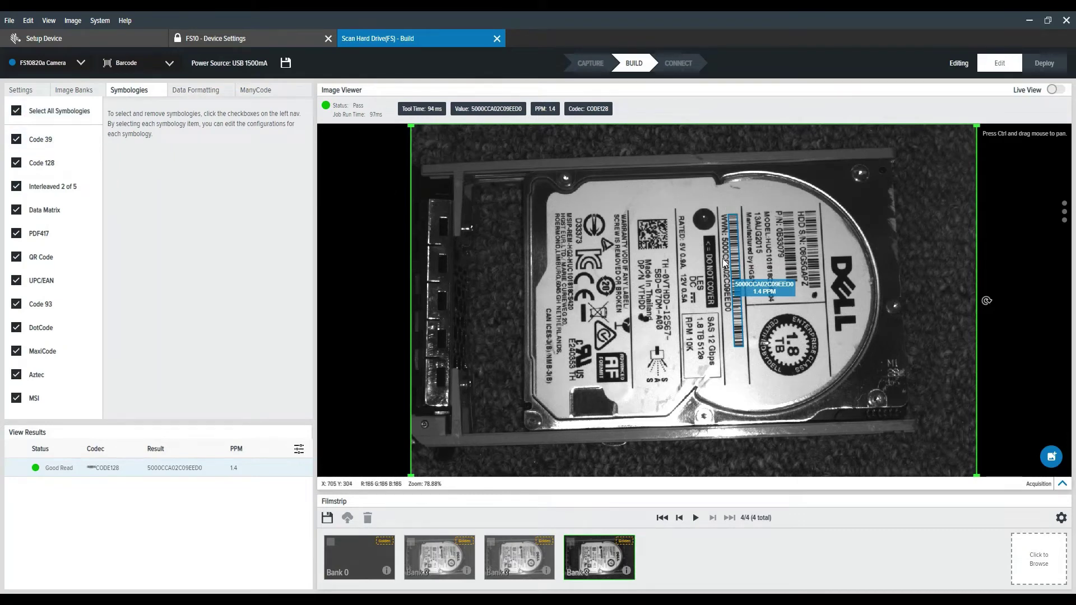
click(252, 94)
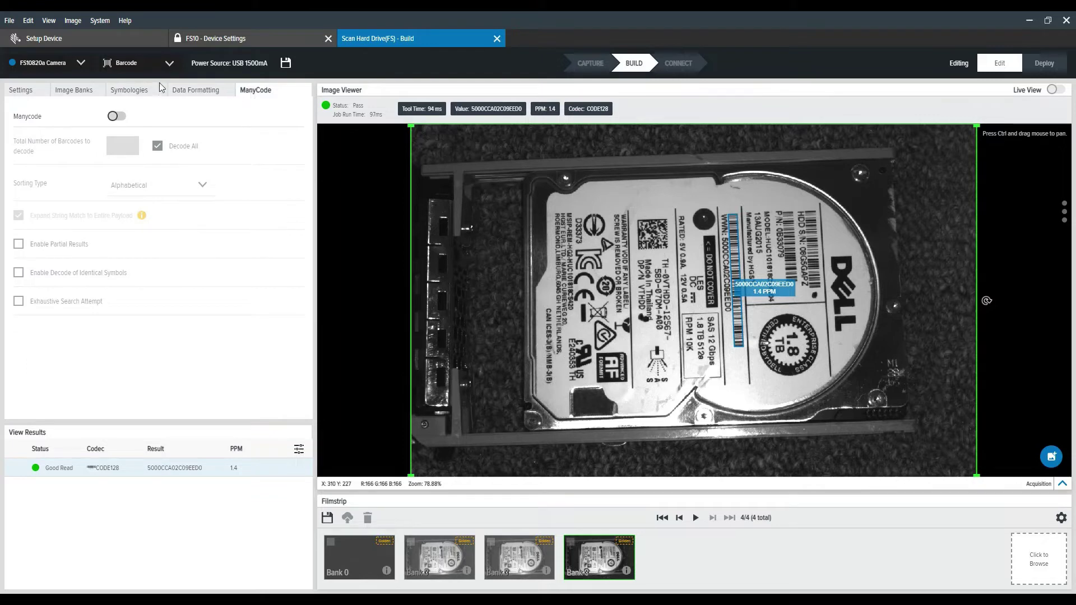
click(119, 117)
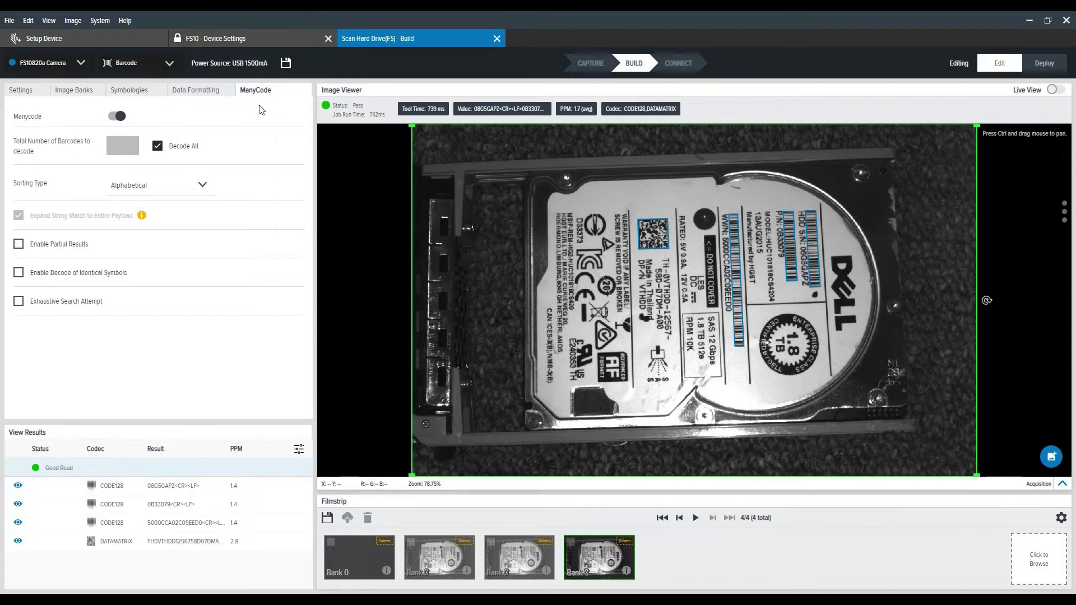
Step: Enable only Code 128 with a discrete length of 8, then capture a new image reading 08G5GAPZ
click(128, 91)
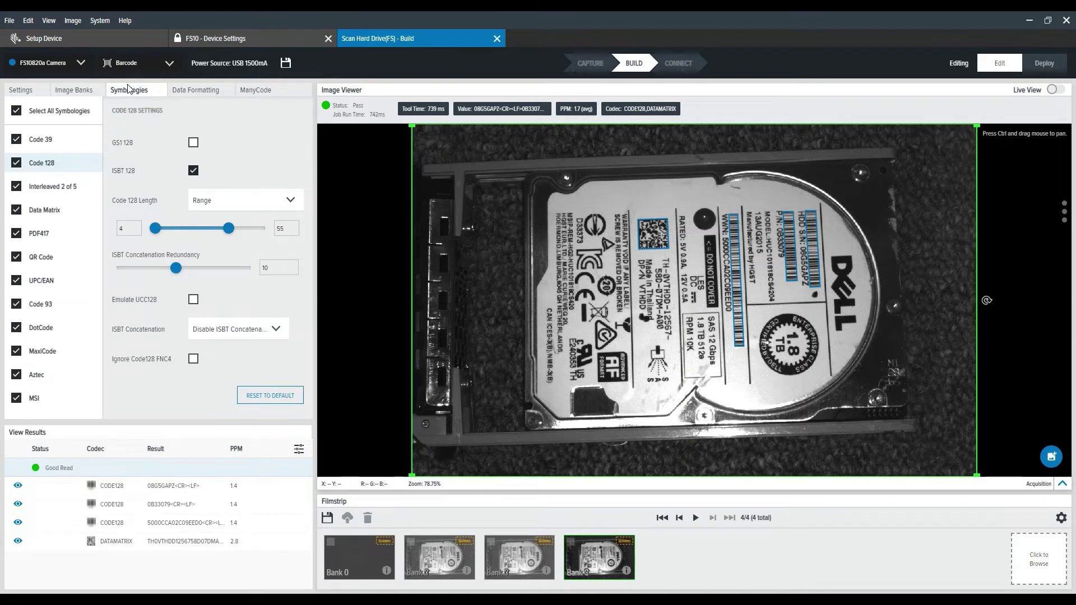
click(16, 111)
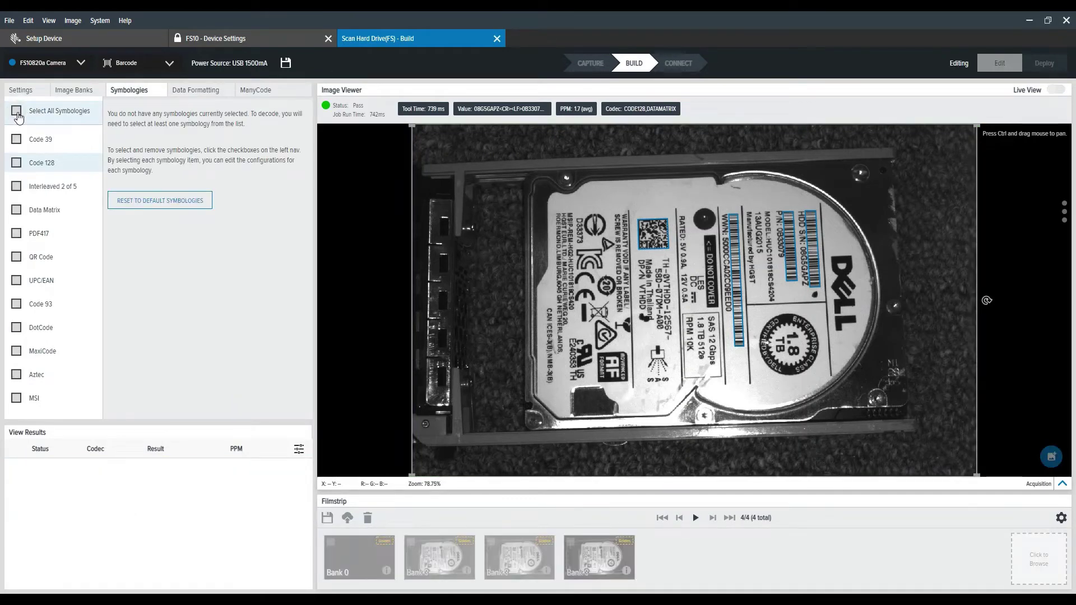
click(16, 163)
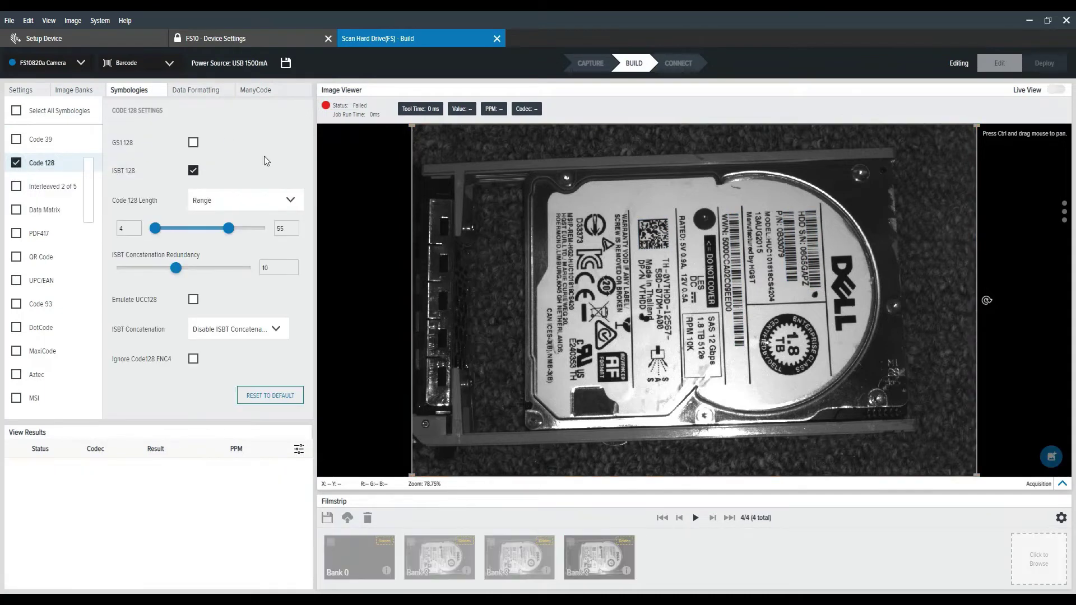
click(302, 200)
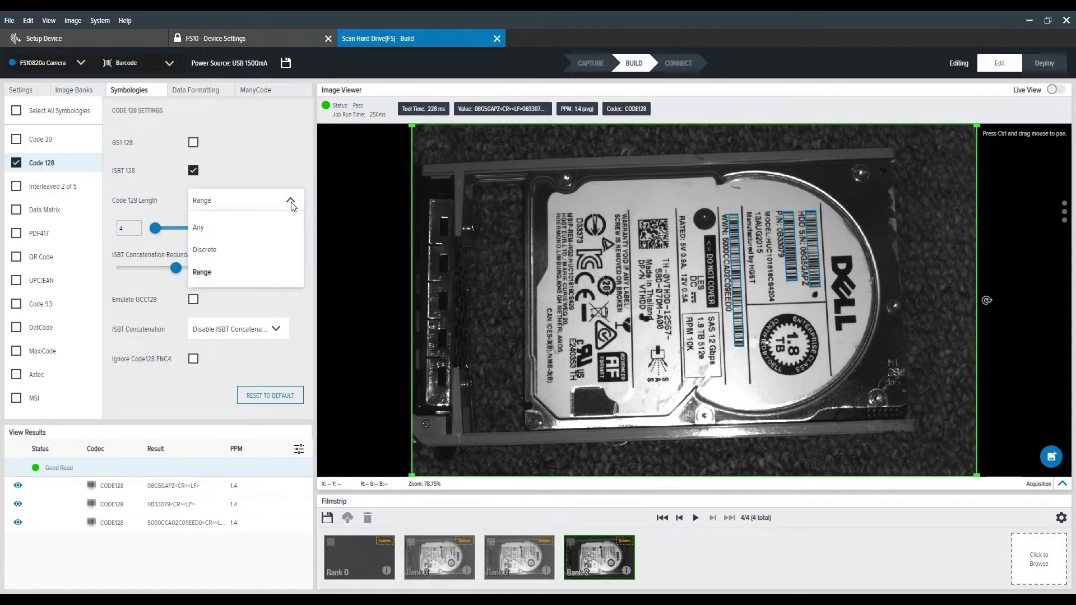
click(232, 248)
double_click(197, 229)
text(8)
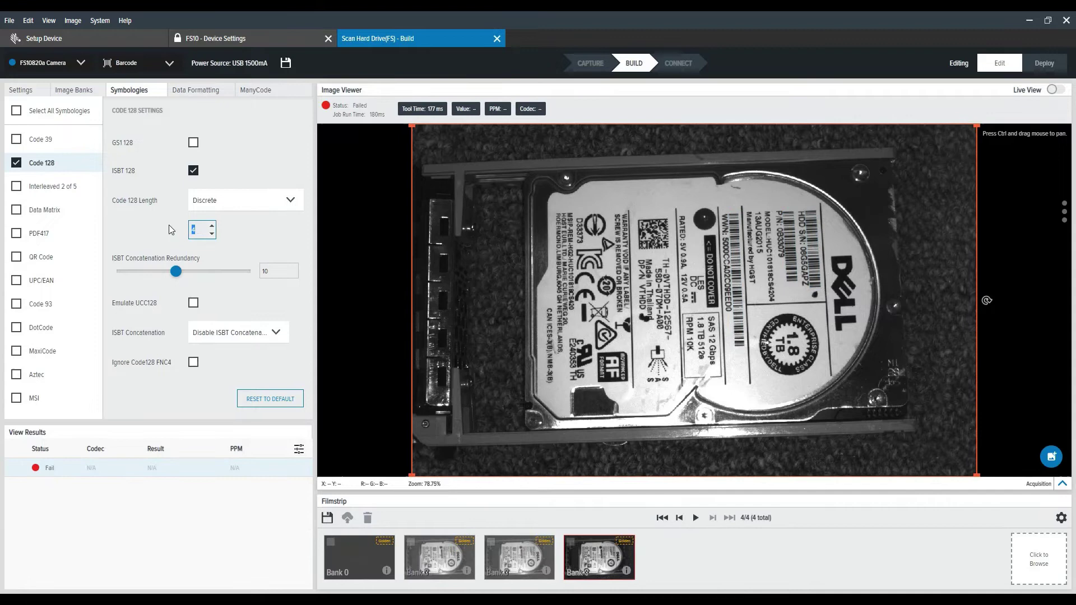
click(169, 224)
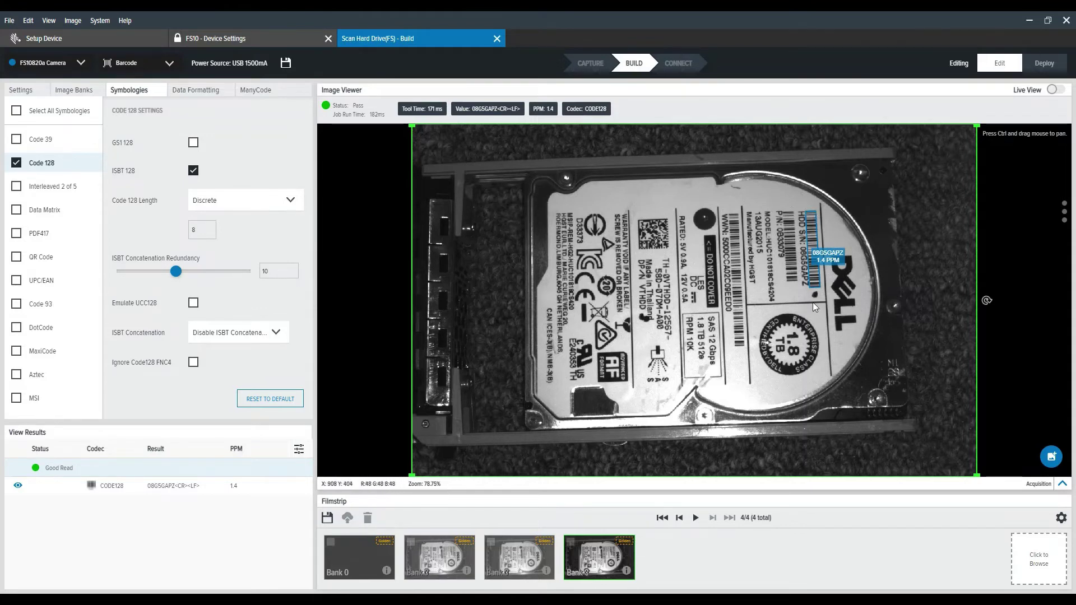
click(1052, 459)
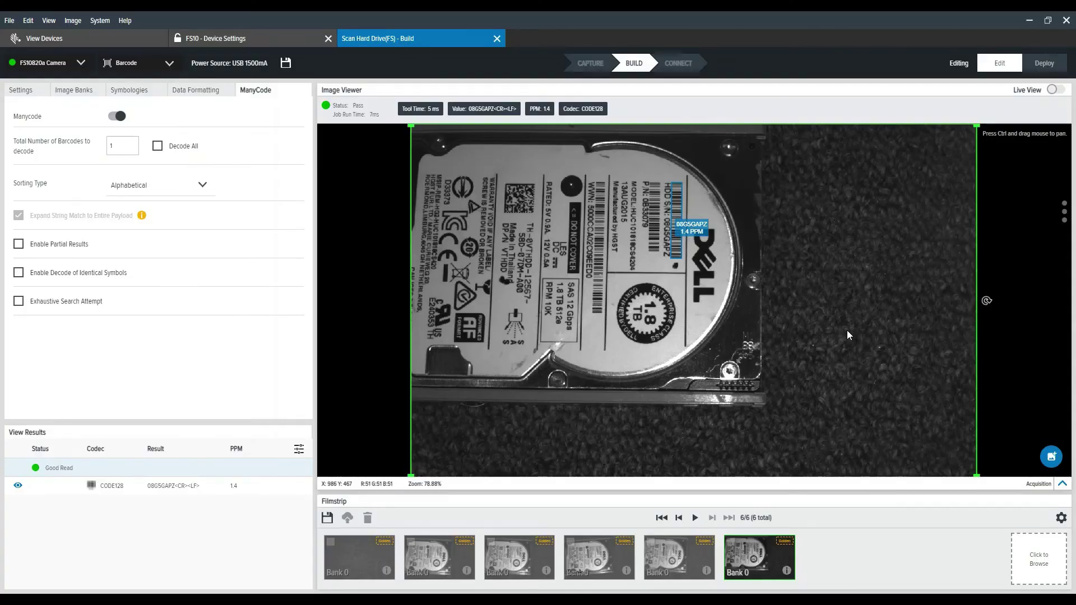
Step: Check the Connect save location, keeping No Reads images saved on the device as JPG at 50% quality
click(678, 64)
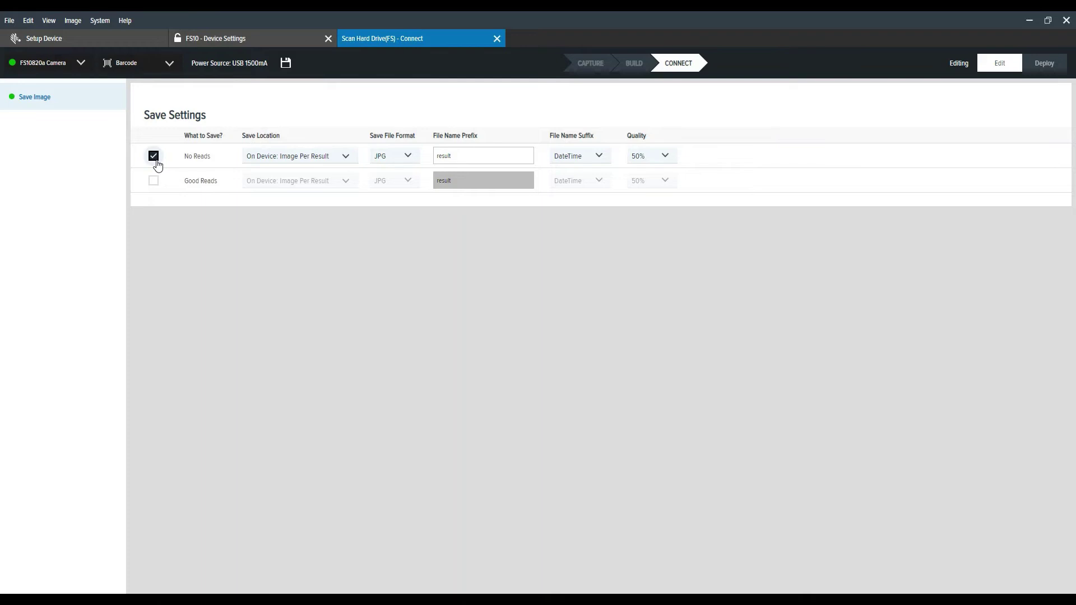
click(346, 158)
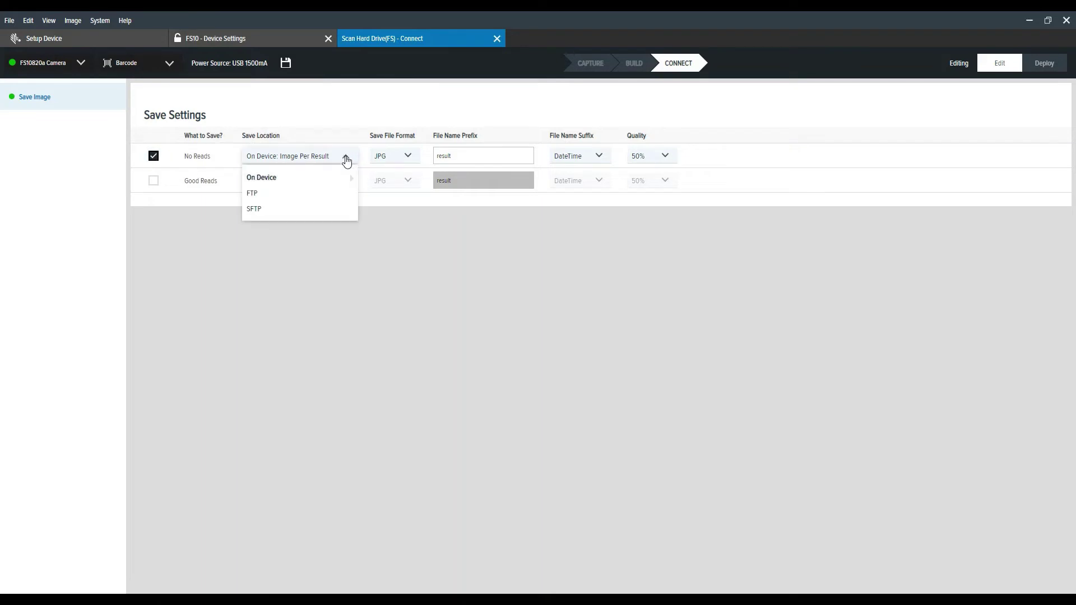
click(307, 177)
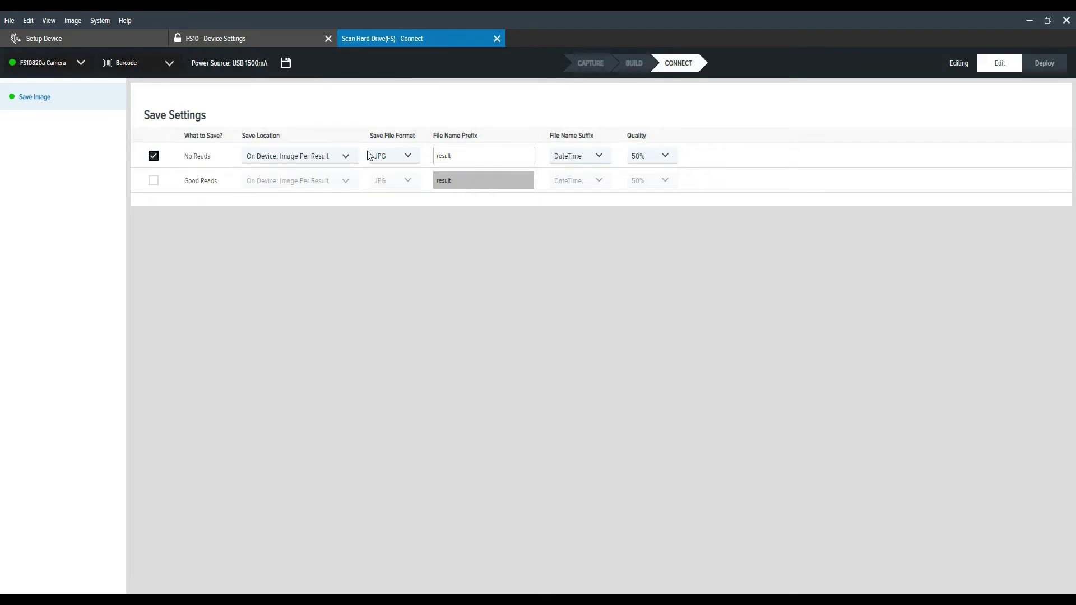
Step: Deploy the Scan Hard Drive job to the camera and go to the devices list
click(1048, 68)
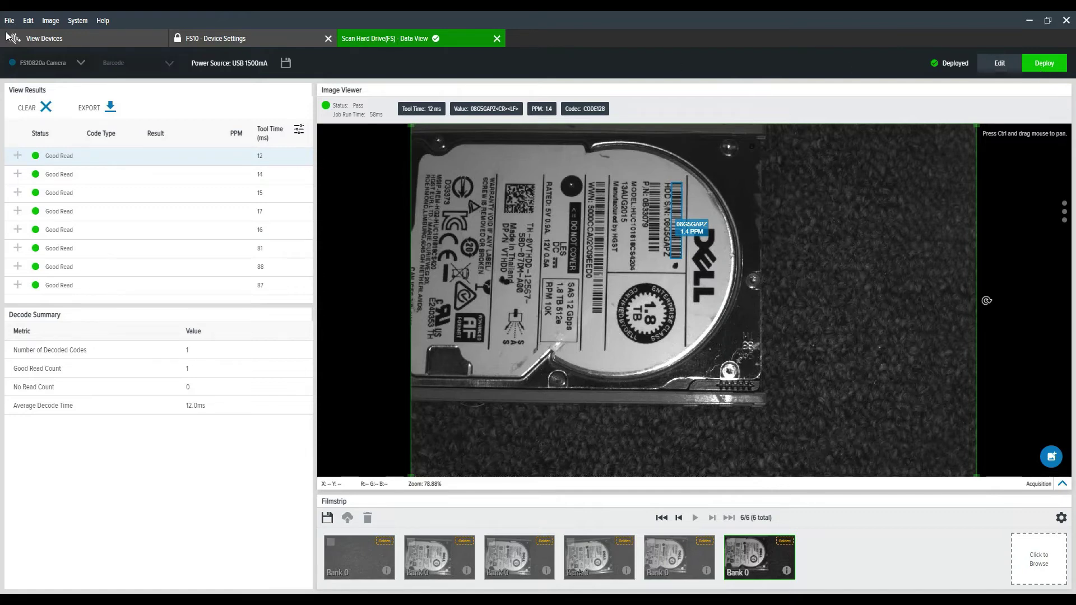
click(45, 38)
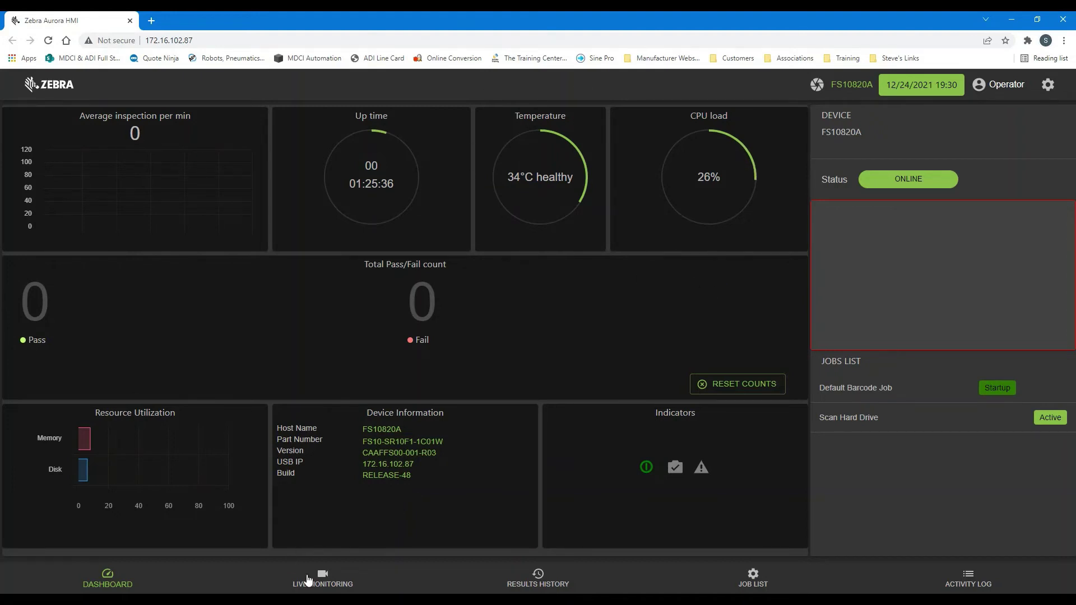
Step: Open the HMI's live monitoring view for the FS10820A camera
click(323, 584)
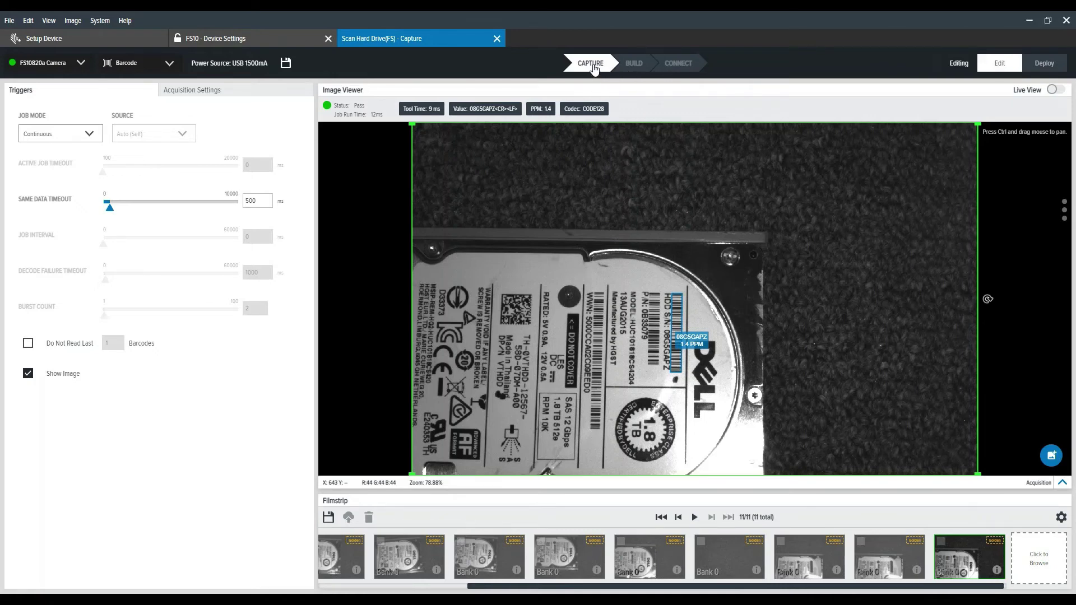
Step: Change the job trigger mode to Single Shot and redeploy the job to the camera
click(89, 135)
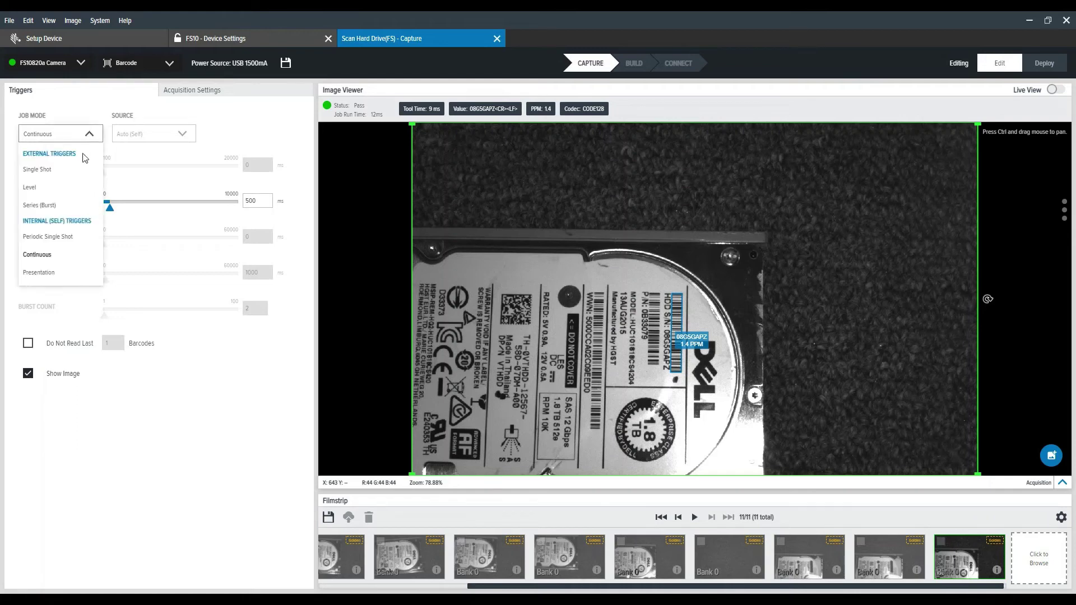
click(54, 171)
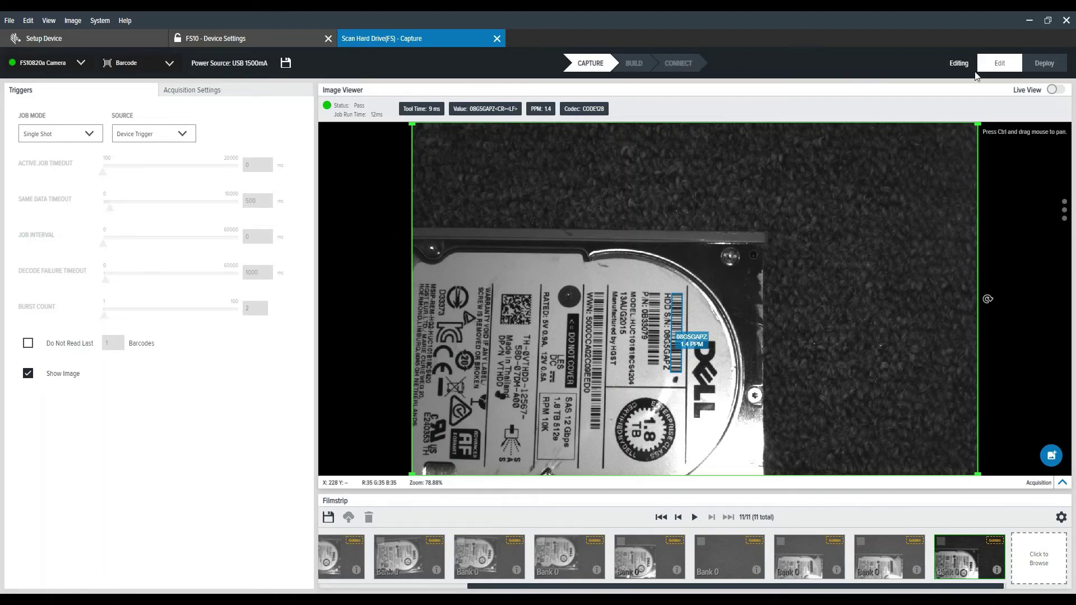
click(644, 67)
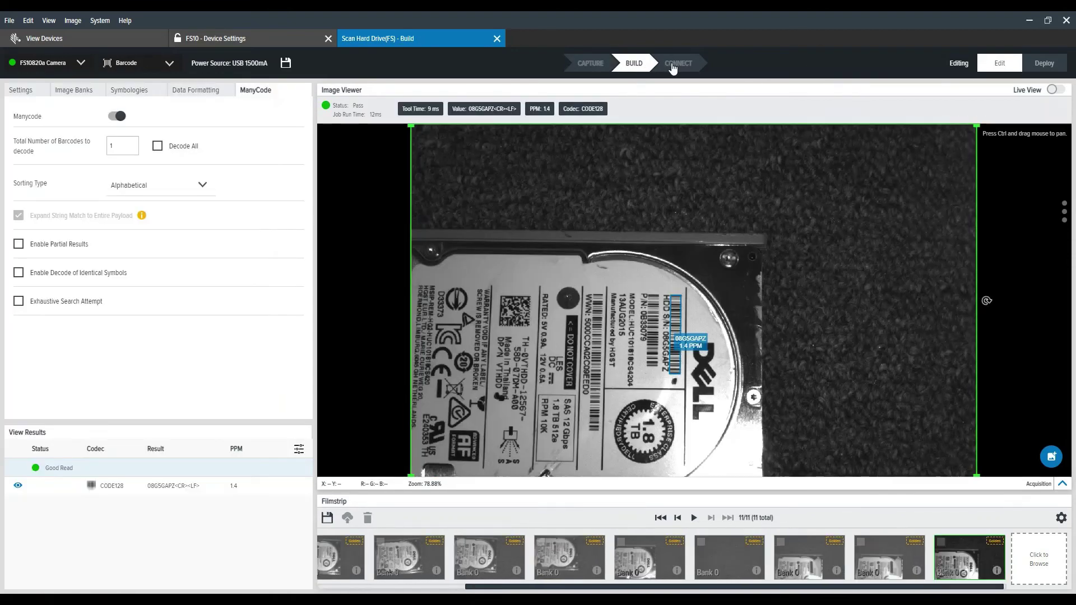
click(672, 68)
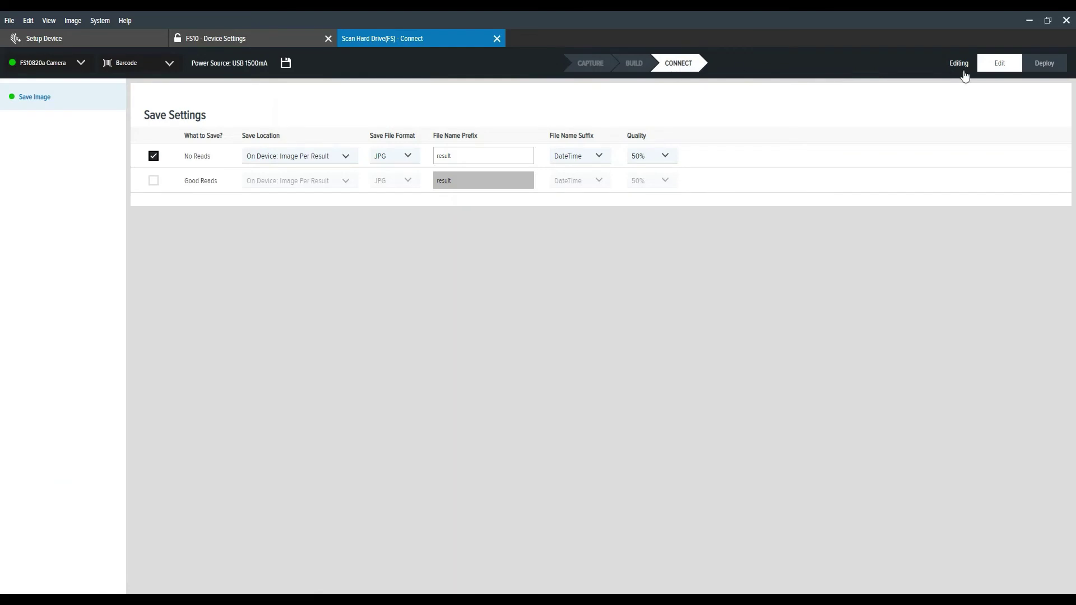
click(1046, 63)
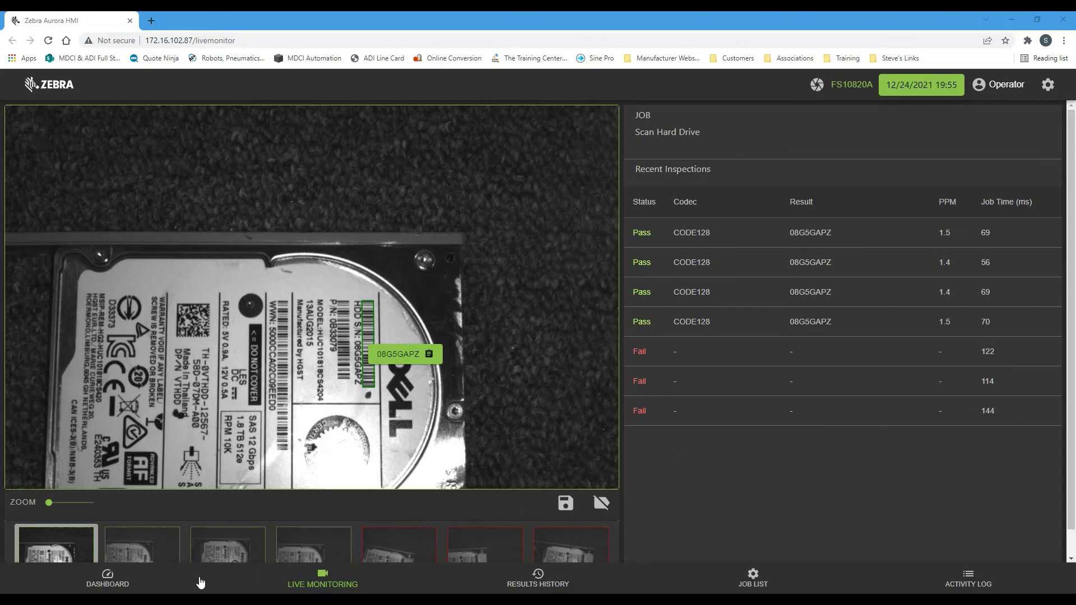
click(105, 582)
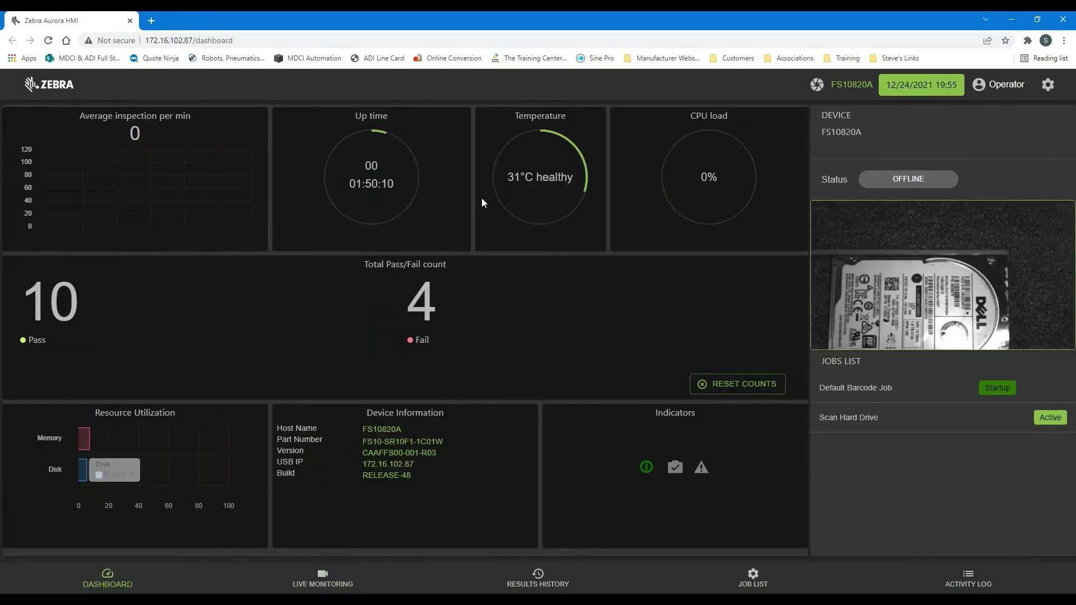